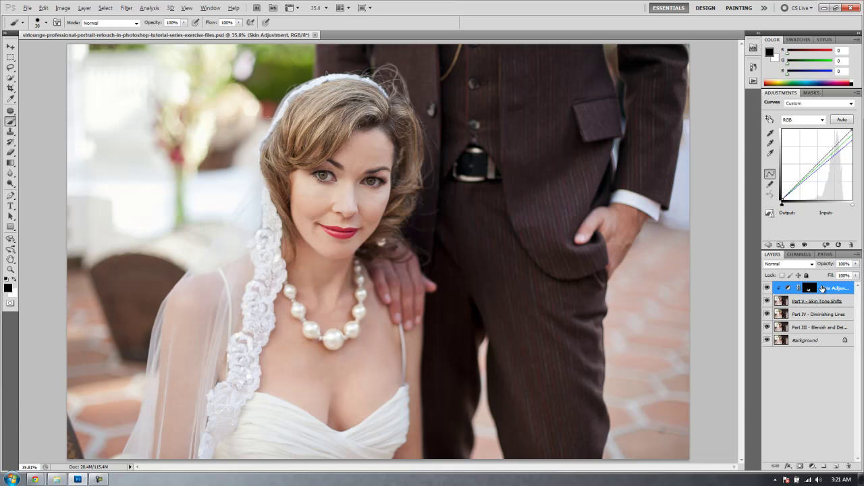
Stamp all visible layers into a new layer on top and name it Skin Softener.
key(ctrl+shift+alt+e)
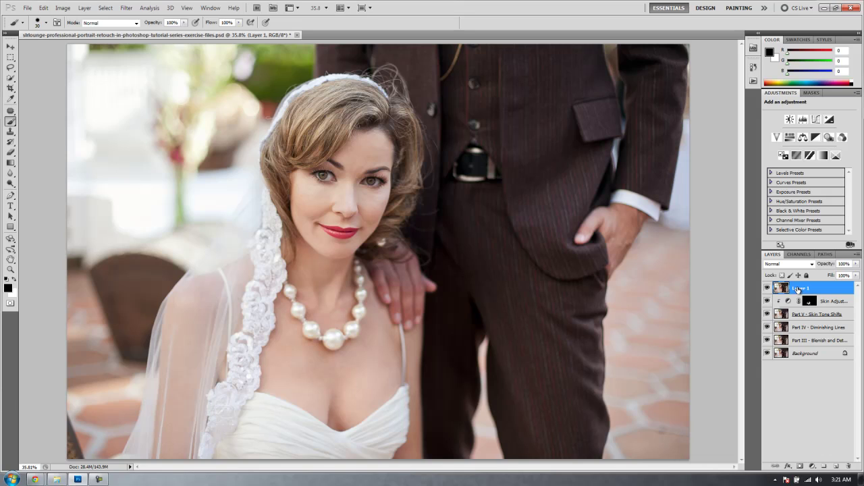
double_click(798, 288)
text(Skin Softener)
key(Return)
click(127, 9)
mouse_move(165, 92)
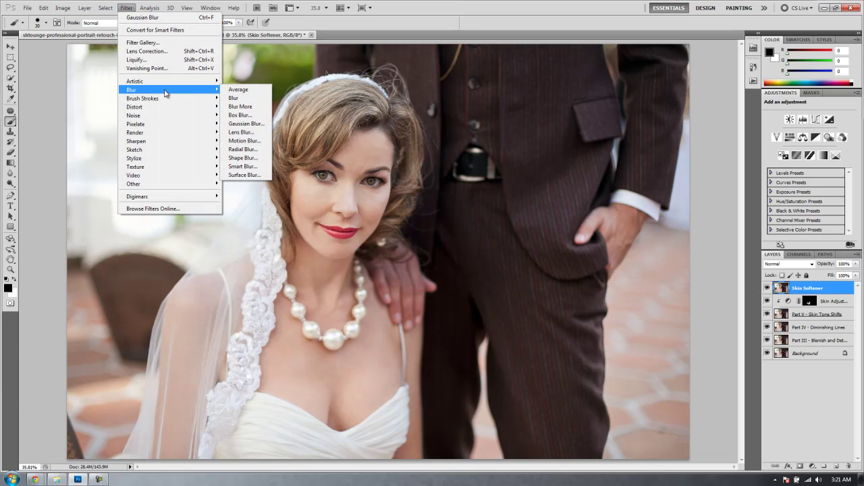
click(233, 175)
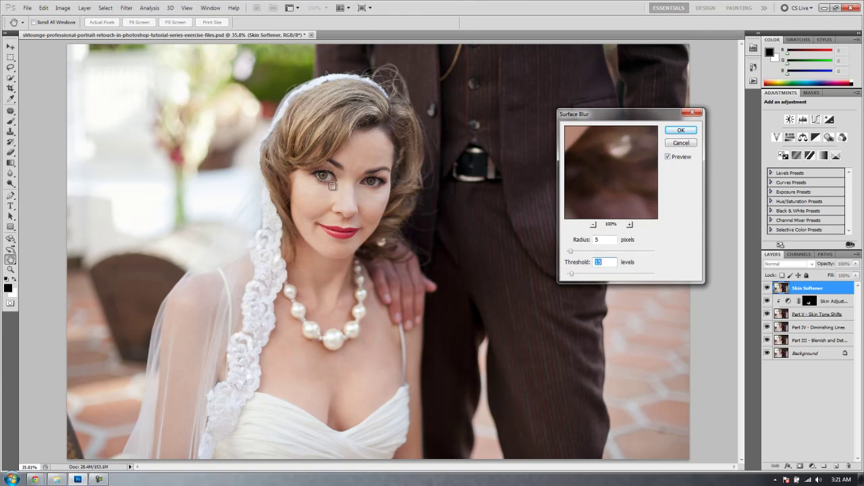
key(Return)
At 100% zoom on the face, apply a Surface Blur with radius 5 pixels and threshold 15 levels to the Skin Softener layer.
scroll(339, 182, up, 5)
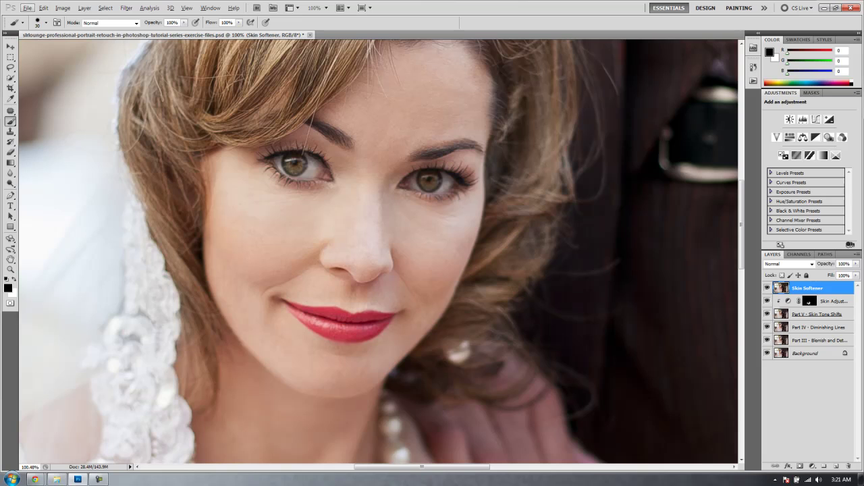
click(30, 467)
text(100)
key(Return)
drag(385, 238, 375, 277)
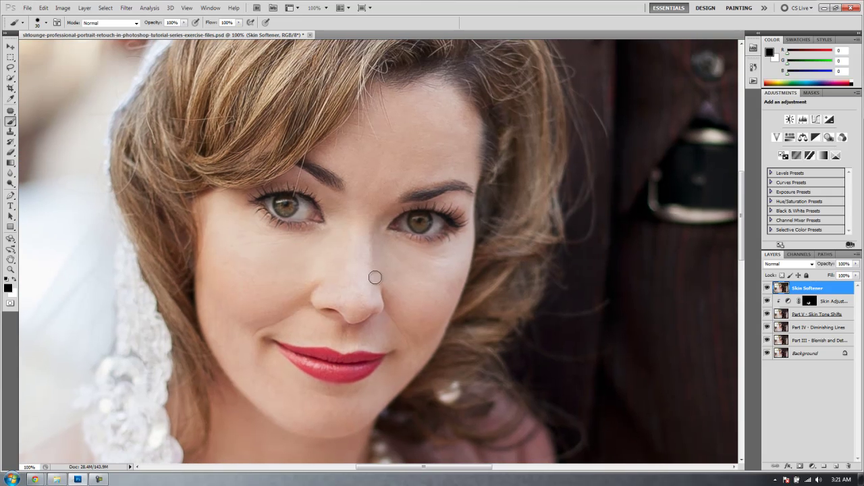
click(126, 8)
mouse_move(137, 90)
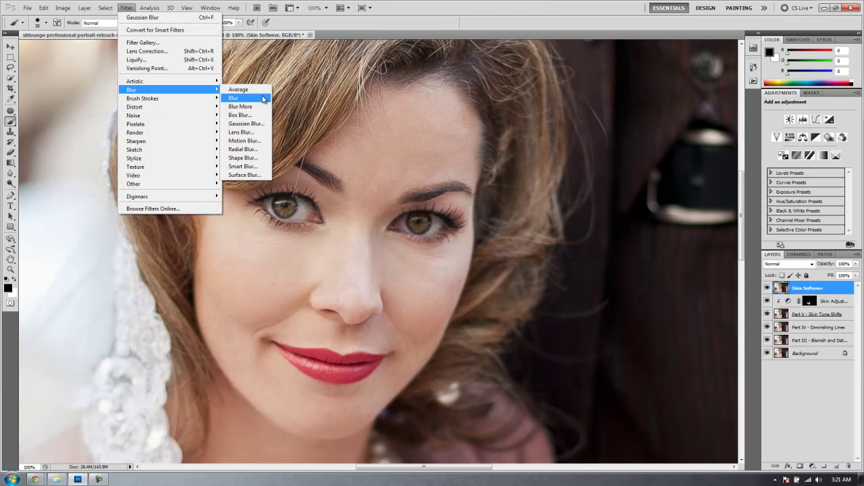
click(244, 175)
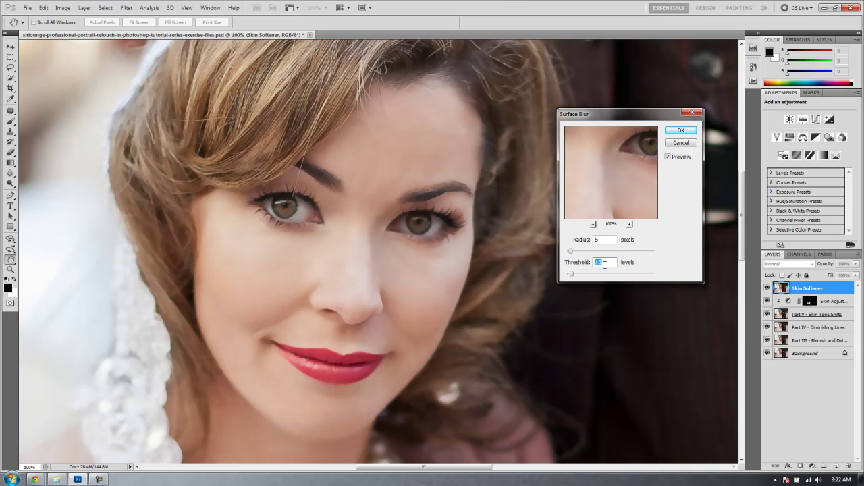
click(680, 130)
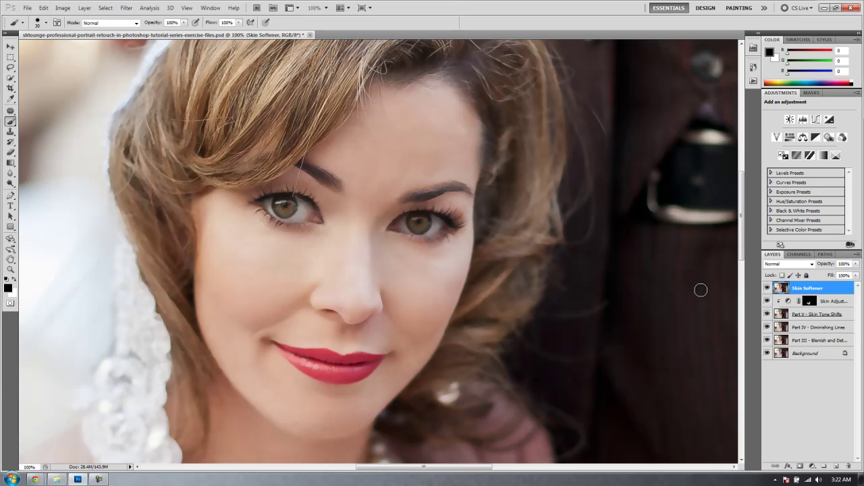
Add a black layer mask to Skin Softener and paint white over the forehead skin with a 70 px brush.
alt+click(799, 466)
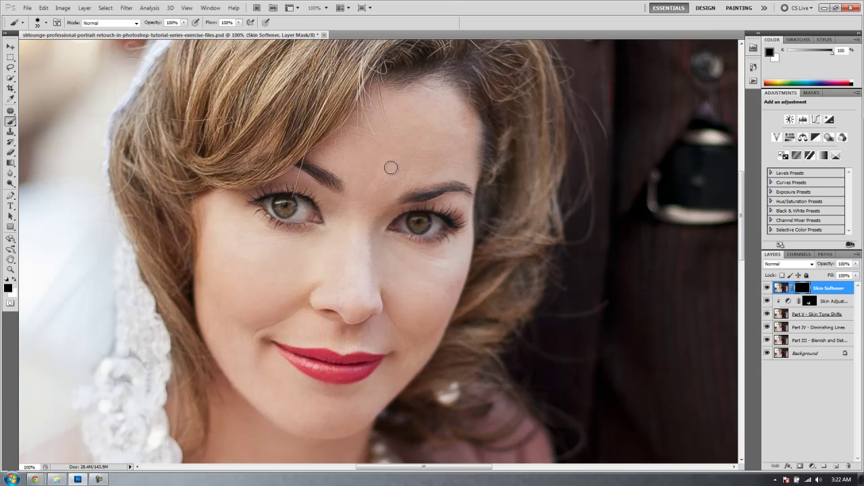
key(bracketright)
key(bracketright)
key(bracketright)
key(bracketright)
key(bracketright)
key(x)
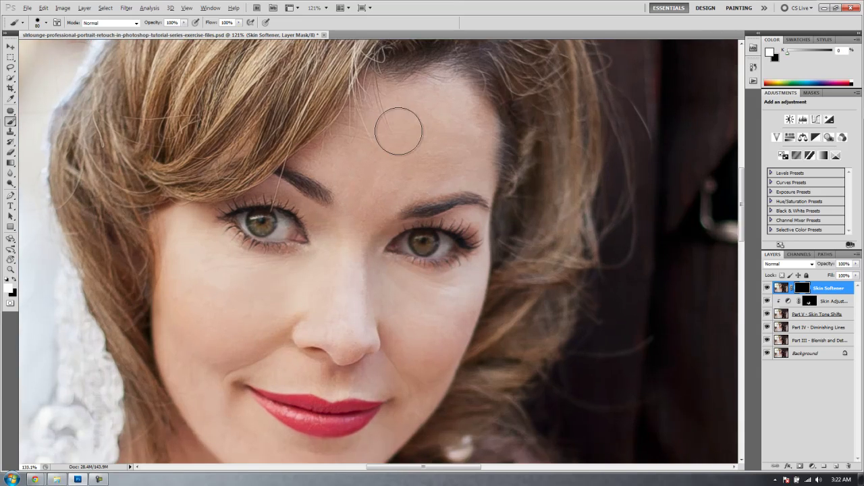
scroll(398, 131, up, 3)
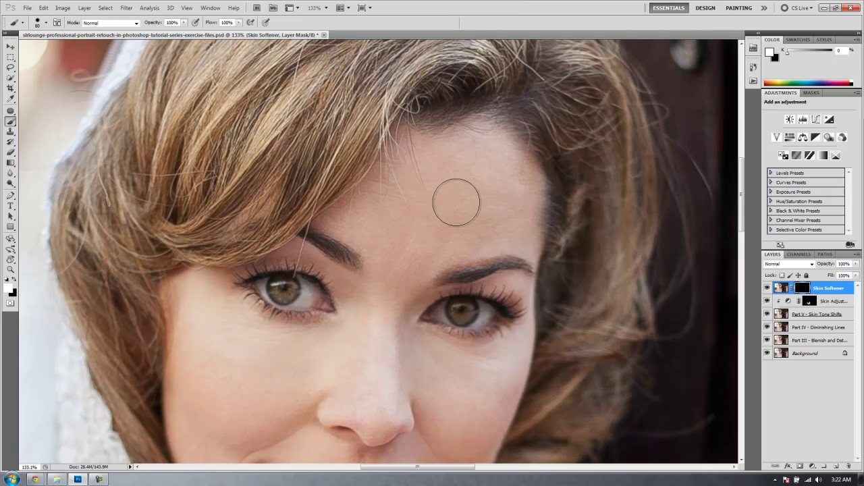
key(bracketleft)
key(bracketleft)
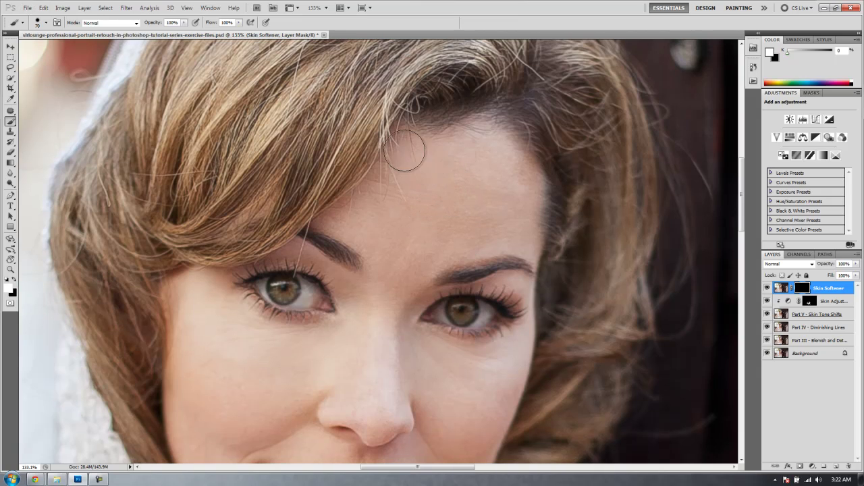
mouse_move(513, 176)
mouse_down()
mouse_move(517, 232)
mouse_move(453, 162)
mouse_move(438, 218)
mouse_move(410, 250)
mouse_move(477, 231)
mouse_move(399, 154)
mouse_move(351, 218)
mouse_move(380, 250)
mouse_move(389, 305)
mouse_move(411, 252)
mouse_move(403, 279)
mouse_move(416, 165)
mouse_up()
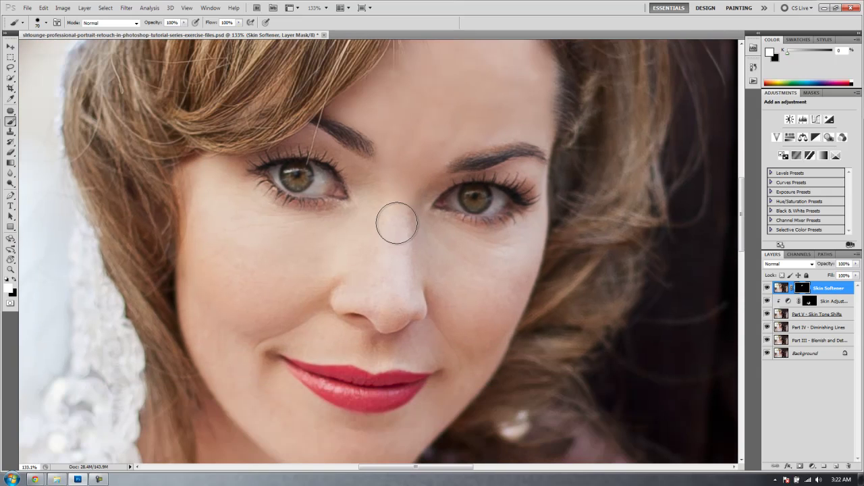
Paint white on the mask over the nose, cheeks and chin, enlarging the brush up to 150 px.
mouse_move(397, 223)
mouse_down()
mouse_move(377, 187)
mouse_move(360, 281)
mouse_move(378, 296)
mouse_move(397, 218)
mouse_move(409, 234)
mouse_move(460, 241)
mouse_move(428, 241)
mouse_move(405, 212)
mouse_move(411, 189)
mouse_move(436, 242)
mouse_move(499, 245)
mouse_move(504, 256)
mouse_move(535, 225)
mouse_move(499, 311)
mouse_move(464, 360)
mouse_move(445, 309)
mouse_move(361, 333)
mouse_move(426, 340)
mouse_move(386, 345)
mouse_move(427, 352)
mouse_move(436, 347)
mouse_move(372, 353)
mouse_move(347, 335)
mouse_move(390, 309)
mouse_move(313, 315)
mouse_up()
key(bracketright)
key(bracketright)
key(bracketright)
key(bracketright)
key(bracketright)
key(bracketright)
key(bracketright)
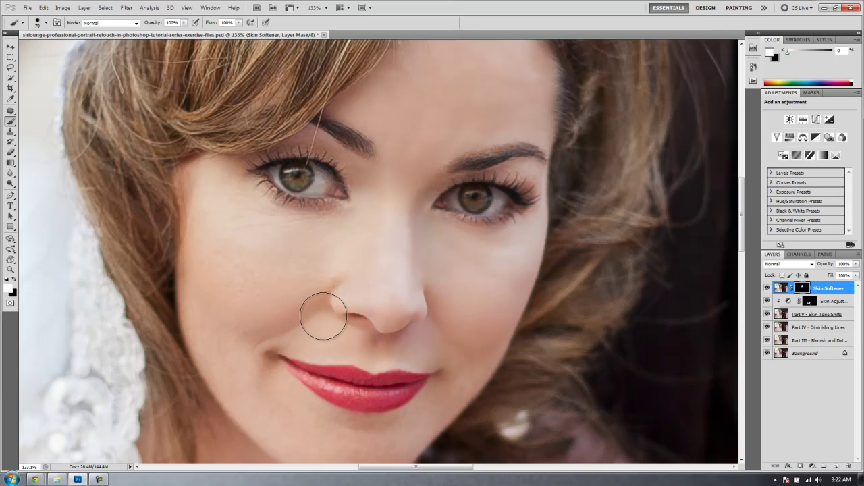
mouse_move(369, 208)
mouse_down()
mouse_move(340, 175)
mouse_move(379, 147)
mouse_move(301, 193)
mouse_move(245, 194)
mouse_move(230, 221)
mouse_move(234, 349)
mouse_move(293, 394)
mouse_move(415, 296)
mouse_up()
mouse_move(380, 331)
mouse_down()
mouse_move(369, 193)
mouse_move(266, 258)
mouse_move(335, 291)
mouse_move(415, 174)
mouse_move(378, 257)
mouse_move(417, 209)
mouse_up()
Mask the softening off the lips by painting them black with a small brush of about 35 px.
key(bracketleft)
key(bracketleft)
key(bracketleft)
key(bracketleft)
key(bracketleft)
key(bracketleft)
key(bracketleft)
key(bracketleft)
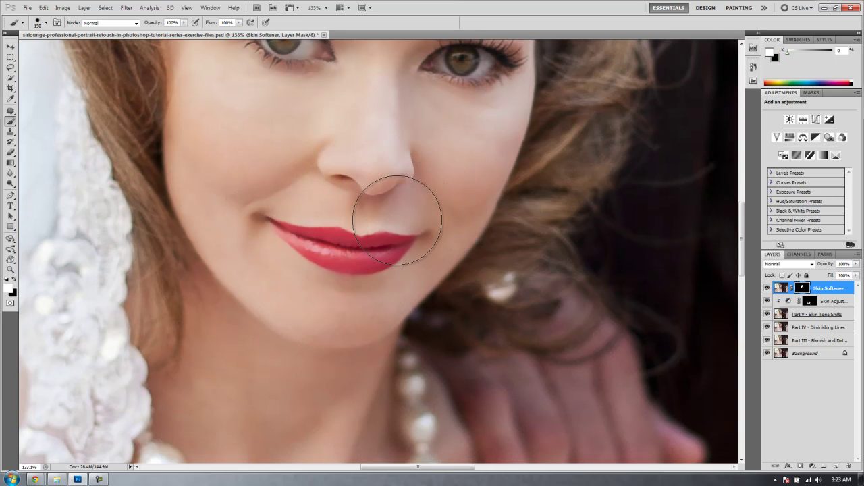
key(x)
scroll(349, 257, up, 3)
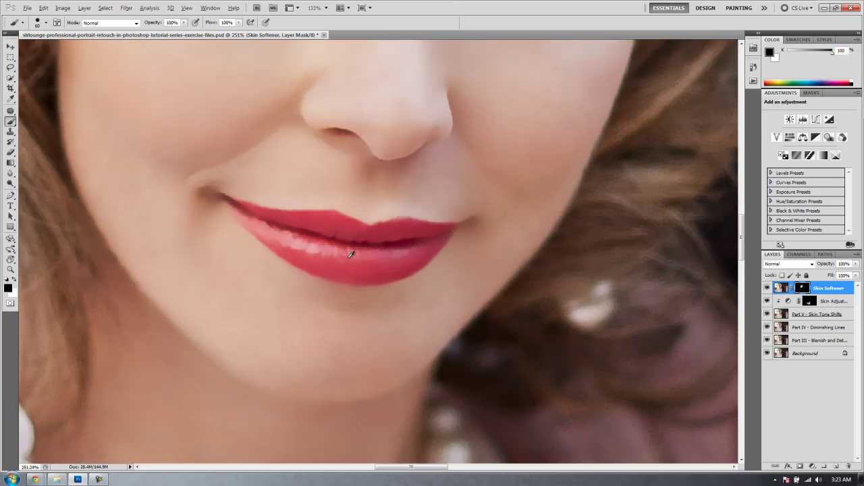
key(bracketleft)
key(bracketleft)
key(bracketleft)
key(bracketleft)
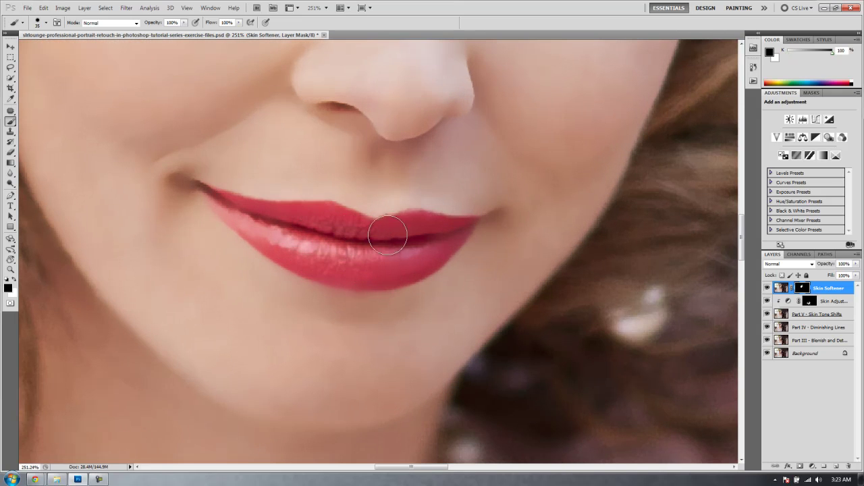
mouse_move(451, 232)
mouse_down()
mouse_move(363, 272)
mouse_move(441, 254)
mouse_move(450, 238)
mouse_move(375, 261)
mouse_move(296, 253)
mouse_move(274, 235)
mouse_up()
key(bracketleft)
mouse_move(208, 197)
mouse_down()
mouse_move(300, 243)
mouse_move(246, 217)
mouse_move(287, 250)
mouse_move(344, 269)
mouse_move(434, 255)
mouse_move(408, 268)
mouse_move(458, 233)
mouse_up()
key(bracketleft)
key(bracketleft)
Paint black on the mask over both eyes and eyebrows to remove the softening from them.
key(ctrl+0)
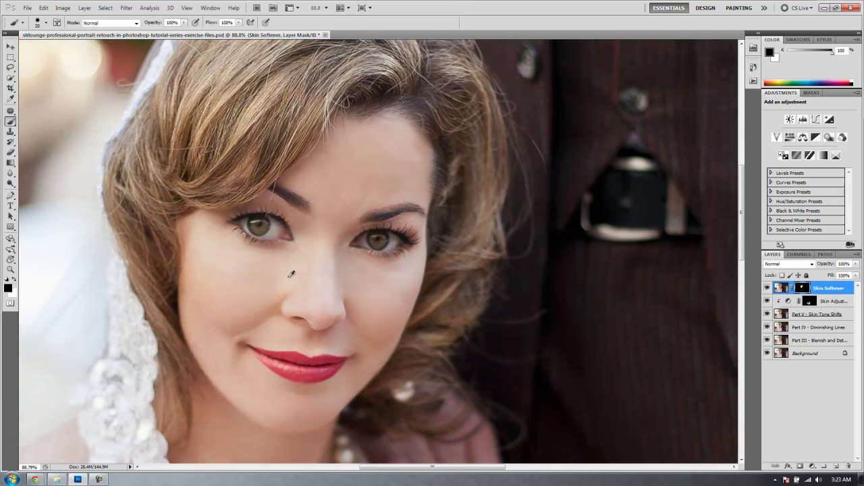
scroll(274, 235, up, 3)
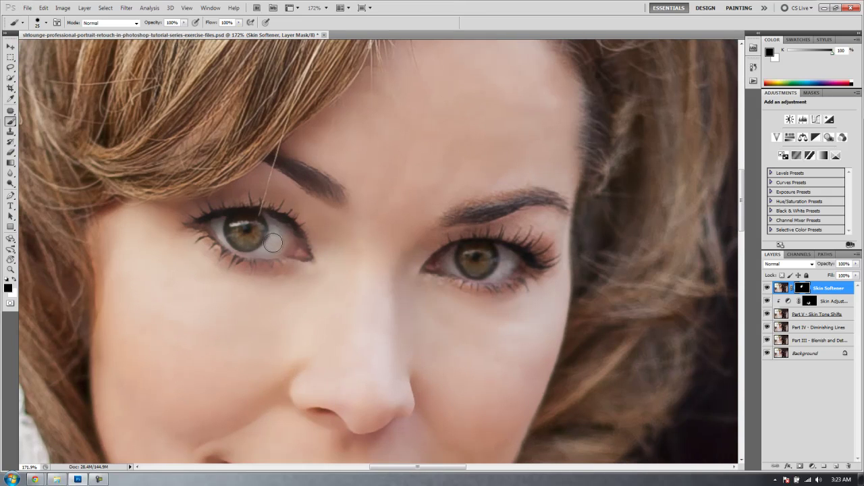
key(bracketright)
key(bracketright)
key(bracketright)
key(bracketright)
mouse_move(277, 242)
mouse_down()
mouse_move(294, 244)
mouse_move(247, 220)
mouse_move(218, 228)
mouse_move(284, 255)
mouse_move(259, 229)
mouse_move(206, 223)
mouse_move(281, 231)
mouse_up()
drag(458, 217, 509, 207)
key(bracketright)
key(bracketright)
key(bracketright)
mouse_move(457, 265)
mouse_down()
mouse_move(477, 251)
mouse_move(526, 258)
mouse_move(434, 272)
mouse_move(431, 299)
mouse_up()
Paint black on the mask along the hair framing the face and neck with an 80 px brush.
key(bracketright)
key(bracketright)
key(bracketright)
key(bracketright)
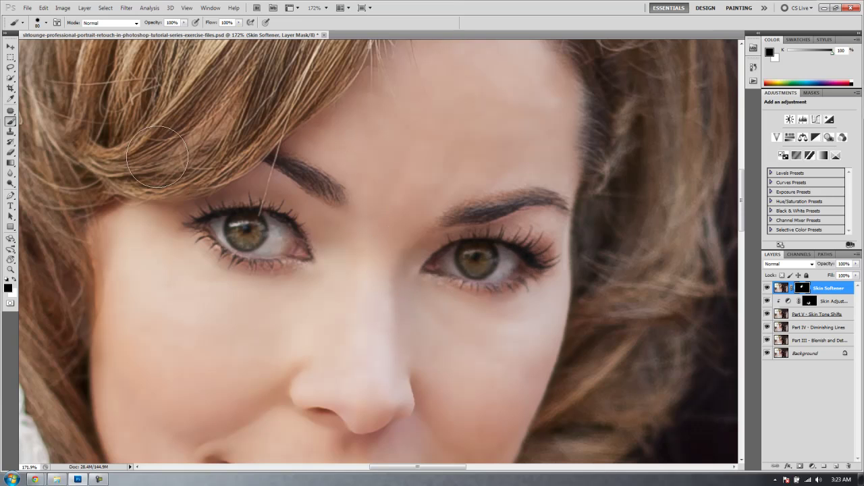
drag(289, 87, 218, 175)
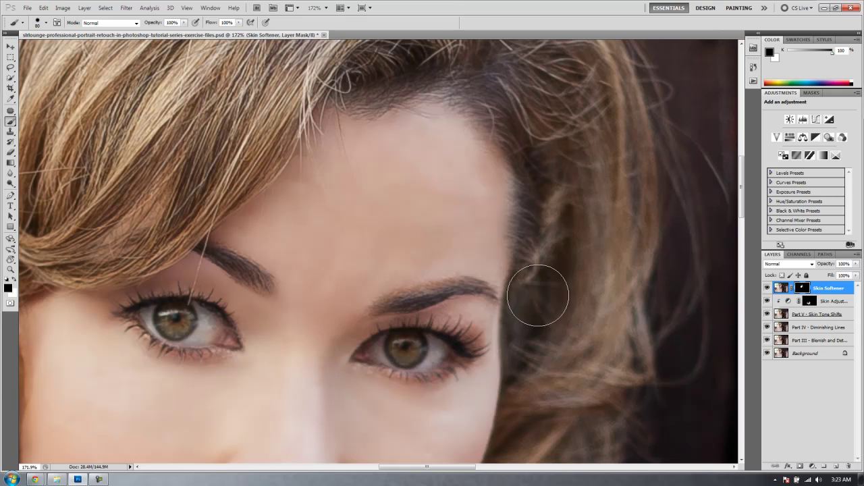
drag(542, 403, 533, 139)
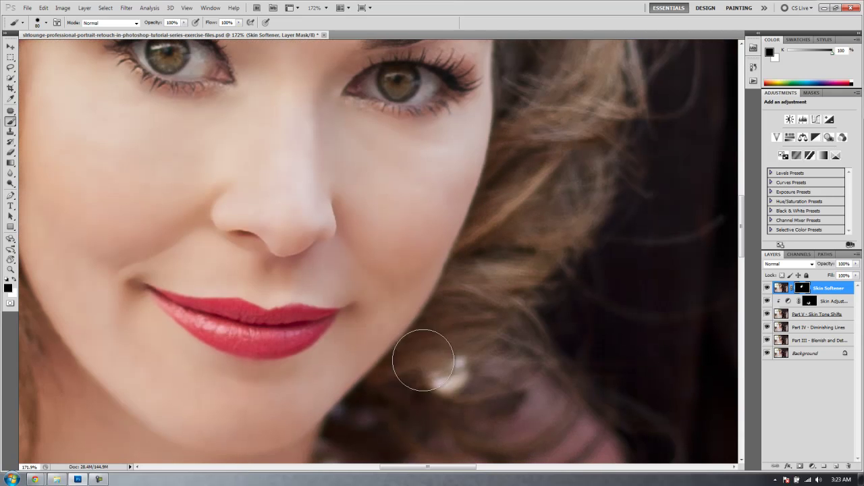
drag(343, 444, 573, 251)
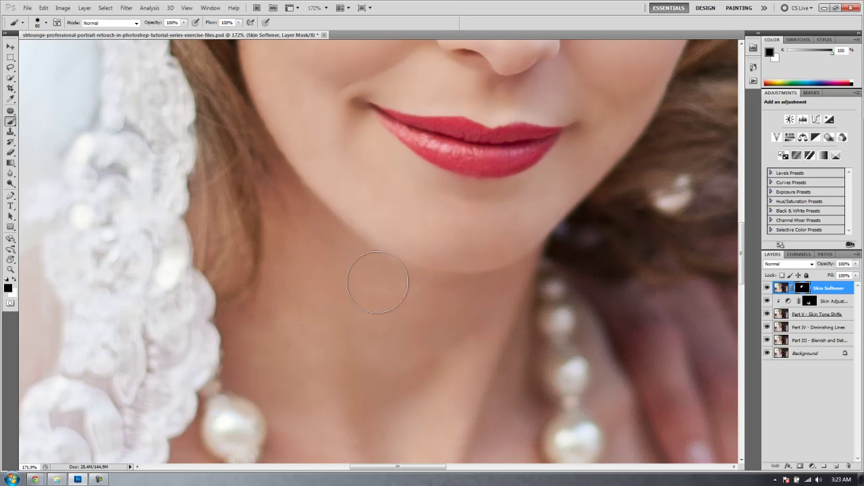
drag(227, 94, 223, 356)
Lower the Skin Softener layer's opacity to 10%.
key(ctrl+0)
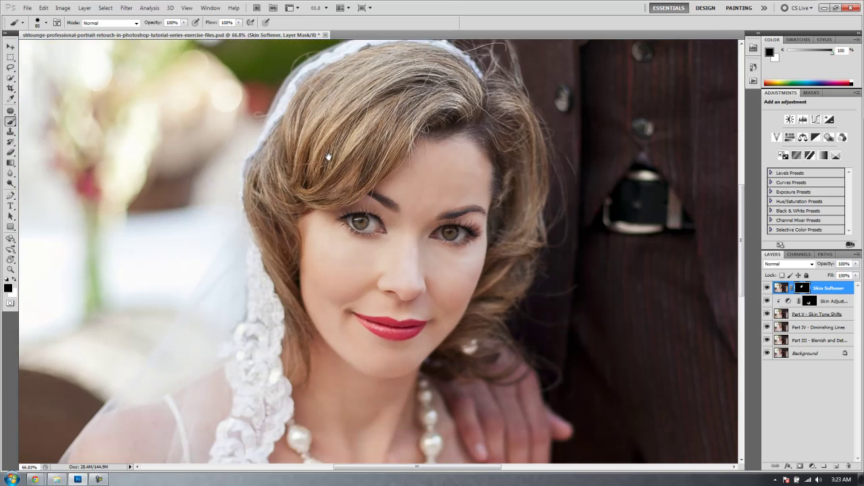
drag(336, 249, 340, 83)
scroll(341, 331, up, 5)
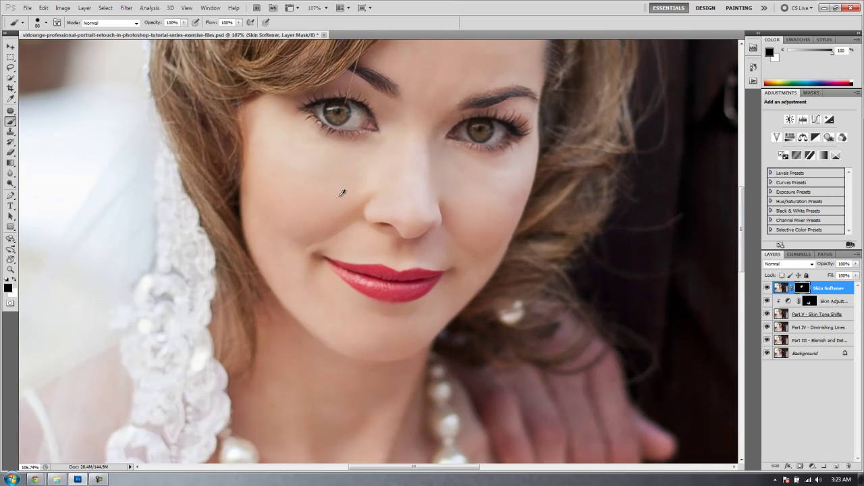
scroll(338, 276, up, 3)
scroll(342, 283, up, 1)
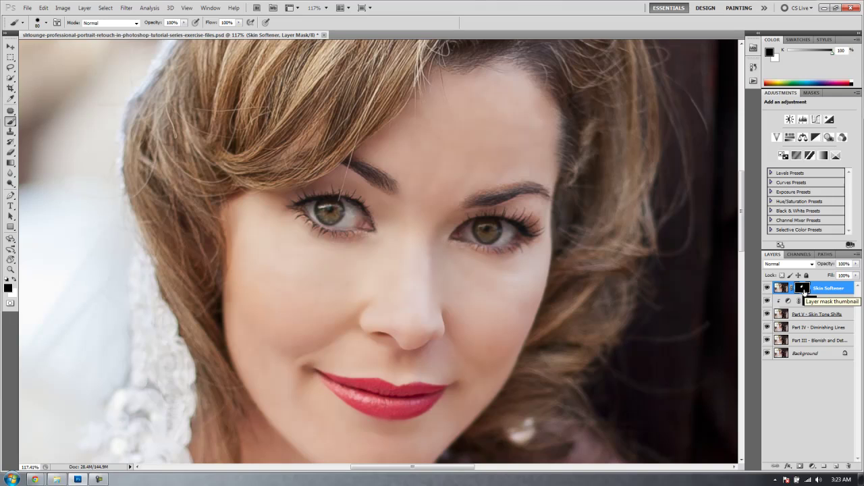
drag(497, 309, 491, 275)
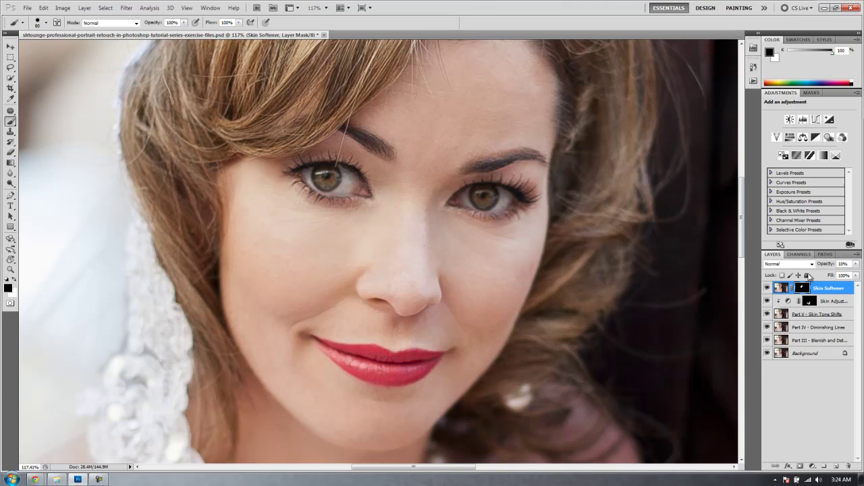
Display the Skin Softener mask on its own and paint the stray grey spot on the cheek white.
alt+click(801, 289)
alt+click(802, 288)
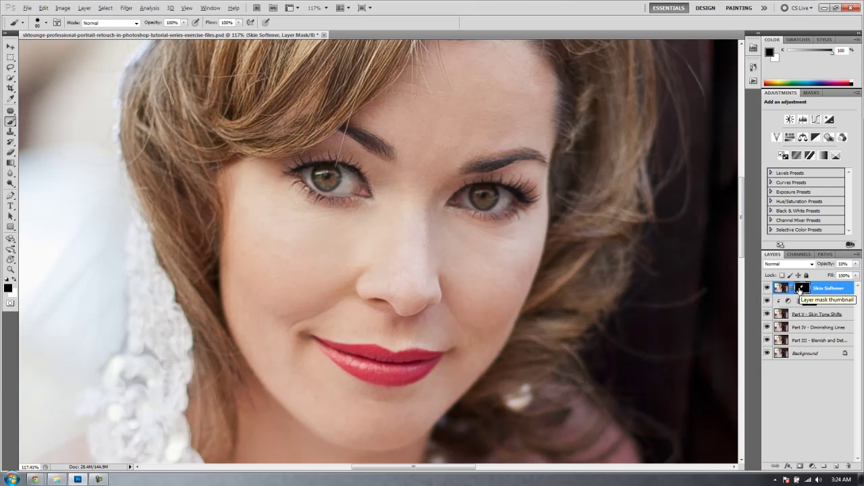
alt+click(802, 289)
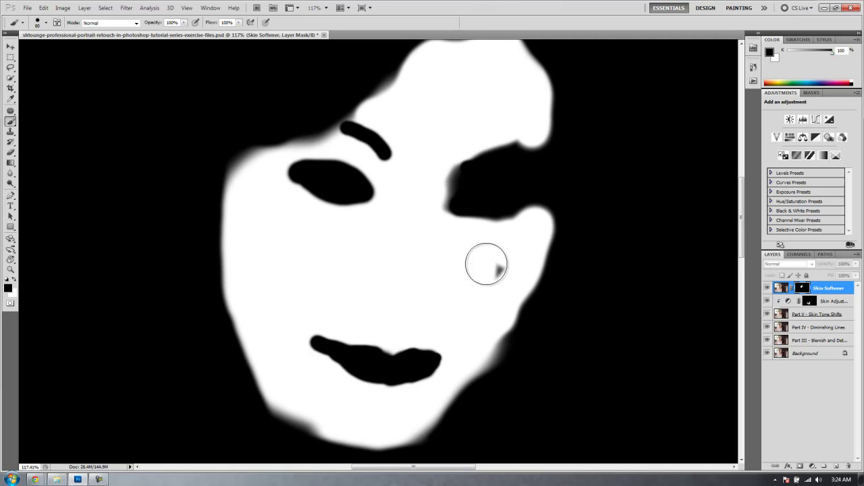
key(x)
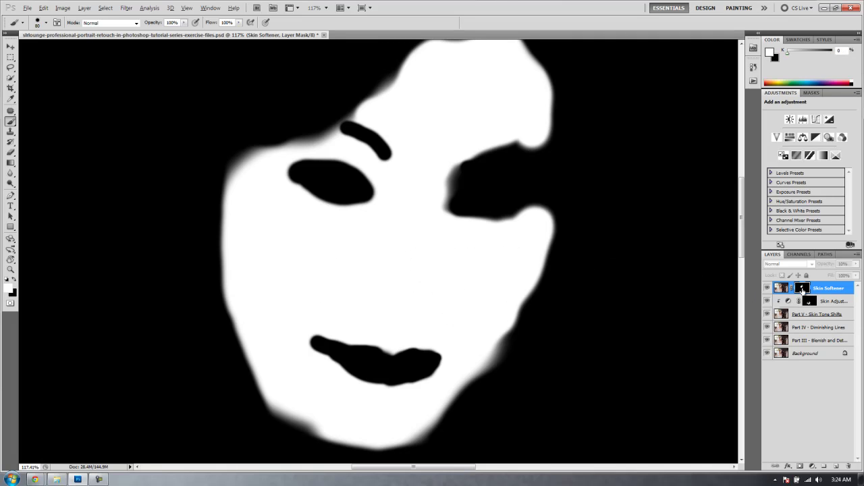
alt+click(802, 288)
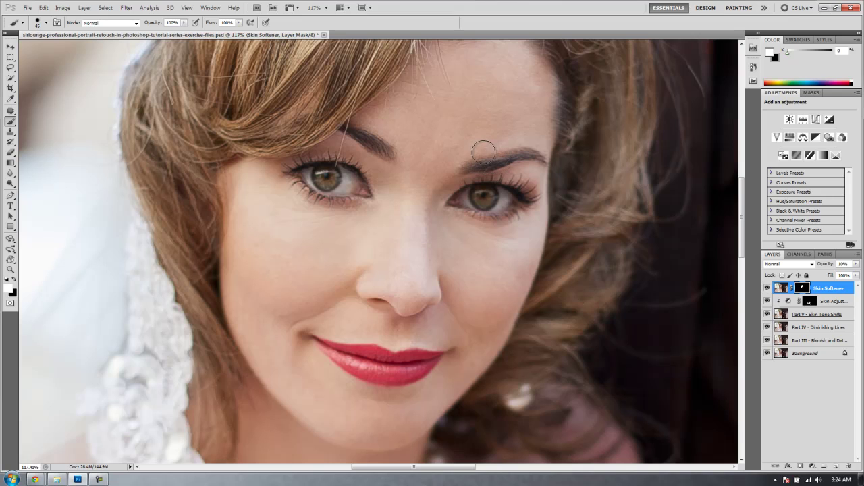
Examine the Skin Softener mask around the eyebrows and forehead, comparing the mask on its own with the image.
scroll(524, 147, up, 3)
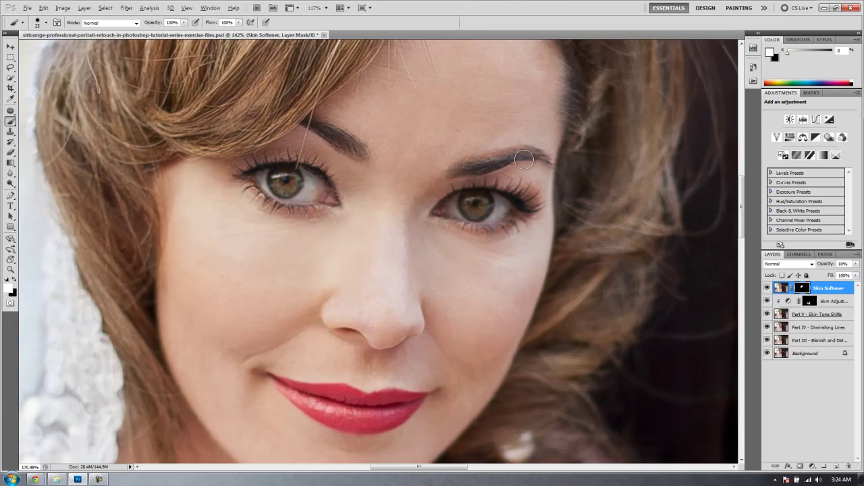
key(x)
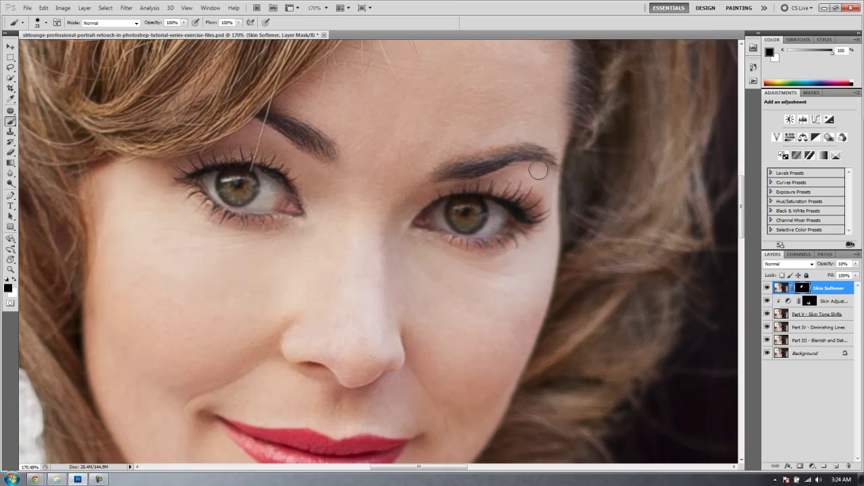
key(x)
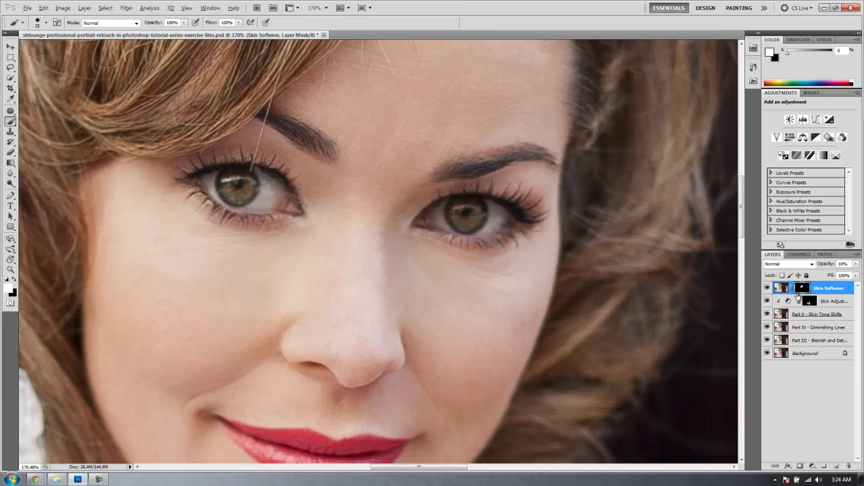
alt+click(802, 289)
alt+click(802, 289)
key(x)
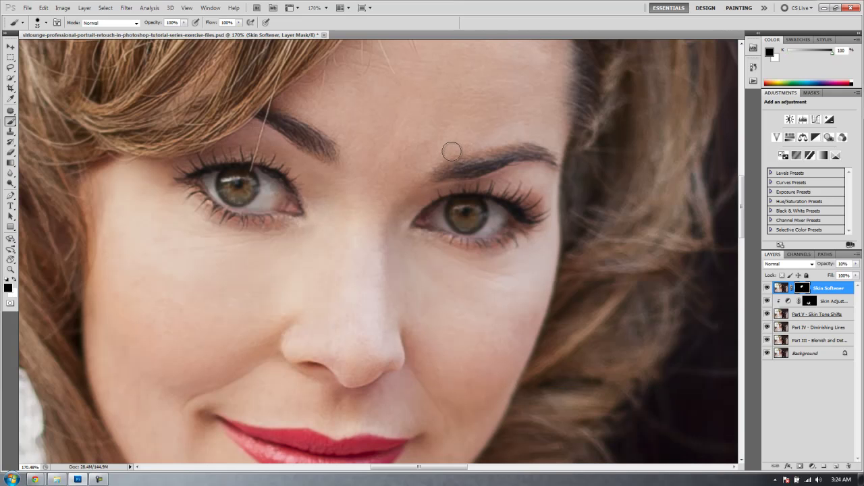
key(bracketright)
key(x)
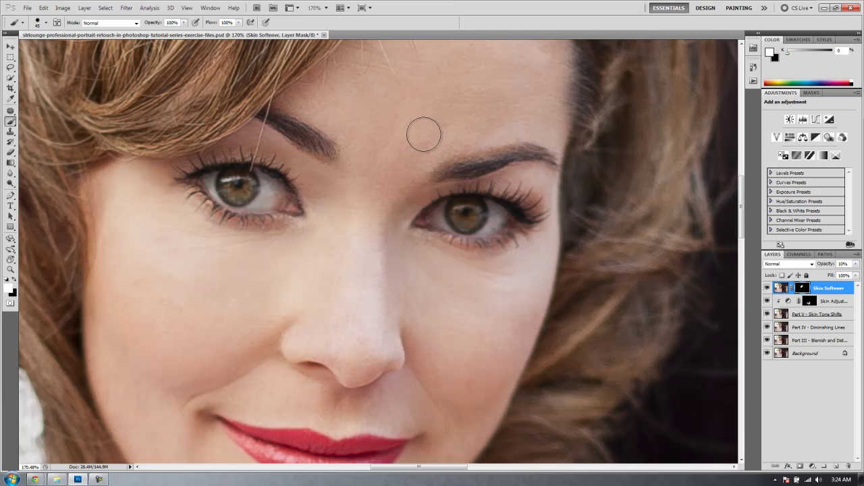
alt+click(801, 288)
alt+click(801, 288)
Show the mask as a red overlay and paint white over the stray red spots around the eyebrow farther from the veil.
key(backslash)
key(x)
mouse_move(398, 164)
mouse_down()
mouse_move(395, 150)
mouse_move(398, 166)
mouse_up()
key(x)
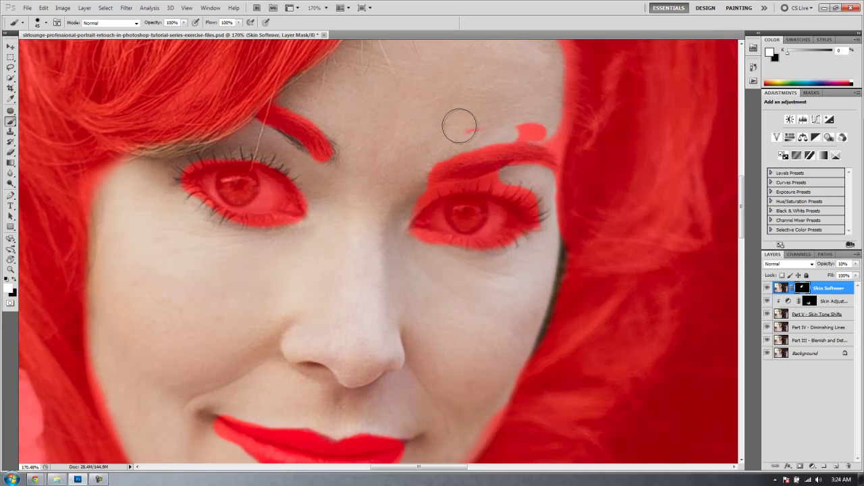
mouse_move(459, 126)
mouse_down()
mouse_move(544, 125)
mouse_move(540, 106)
mouse_move(473, 177)
mouse_move(475, 185)
mouse_move(485, 116)
mouse_move(475, 78)
mouse_move(455, 63)
mouse_up()
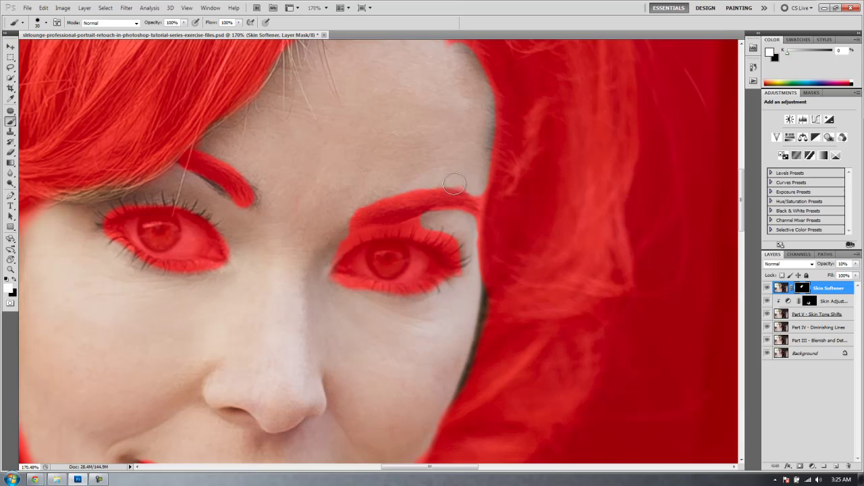
key(bracketleft)
Paint black with a 20 px brush over the rest of the eyebrow under the swept hair and along the adjacent hairline.
key(x)
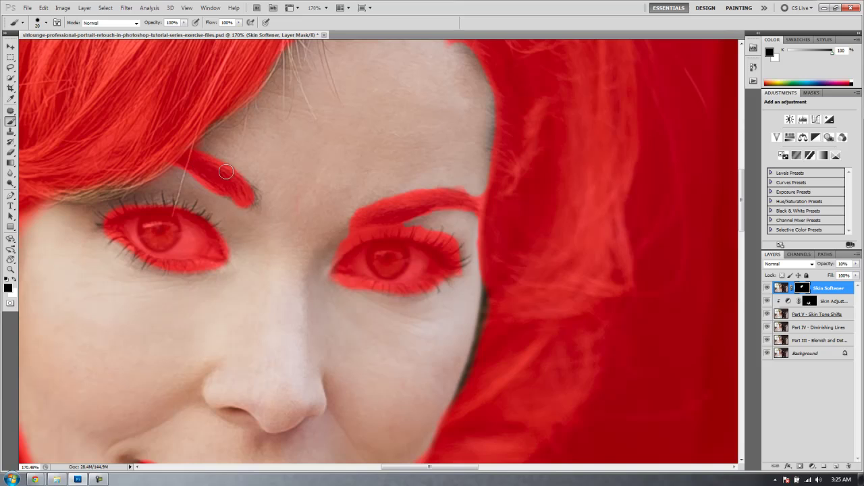
mouse_move(67, 187)
mouse_down()
mouse_move(138, 175)
mouse_move(57, 186)
mouse_up()
mouse_move(199, 148)
mouse_down()
mouse_move(232, 115)
mouse_move(218, 135)
mouse_move(233, 129)
mouse_up()
key(x)
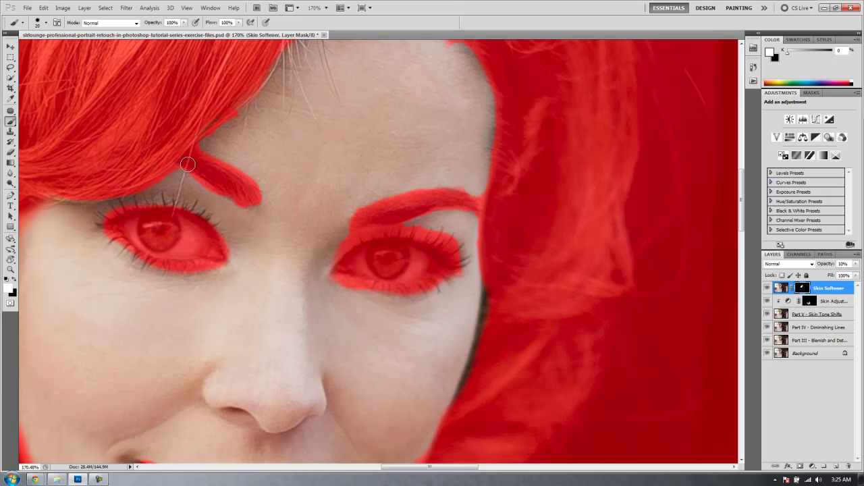
Check the red overlay's coverage around the whole face and hide the overlay.
scroll(135, 190, down, 5)
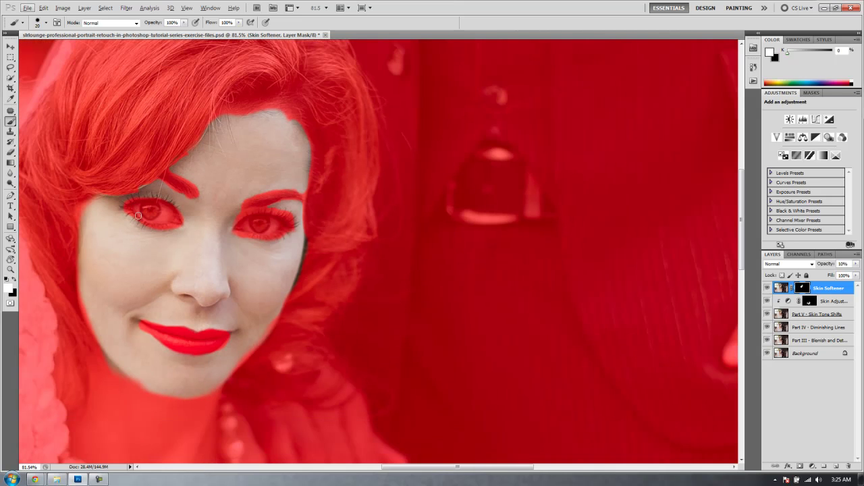
scroll(138, 216, up, 4)
scroll(139, 216, down, 3)
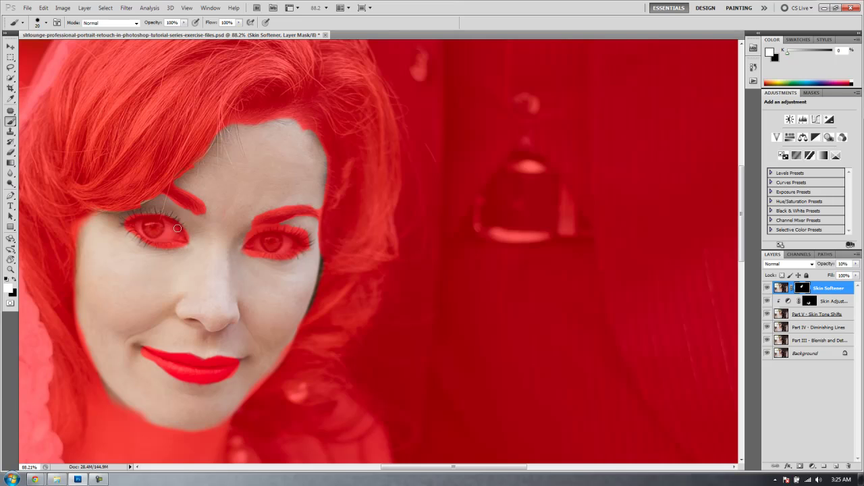
drag(177, 228, 334, 202)
scroll(269, 183, down, 1)
scroll(269, 182, up, 1)
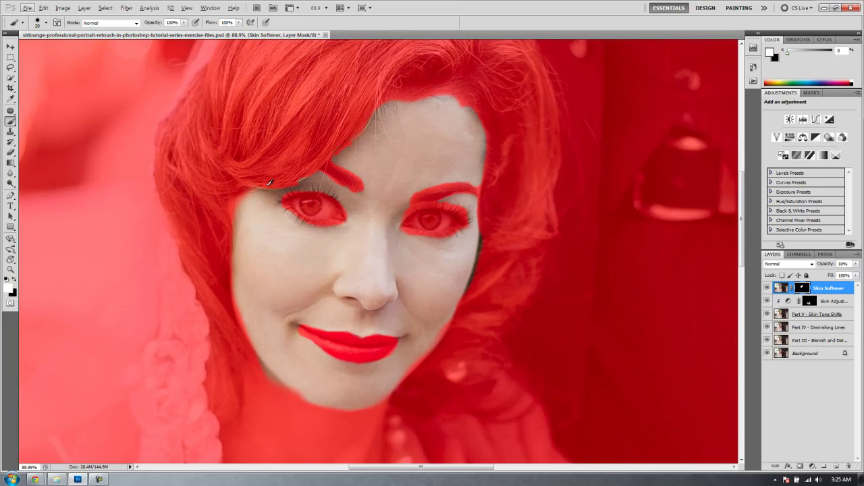
key(backslash)
Examine the skin of the neck, chest and shoulder and compare it with the softened face.
drag(313, 270, 336, 162)
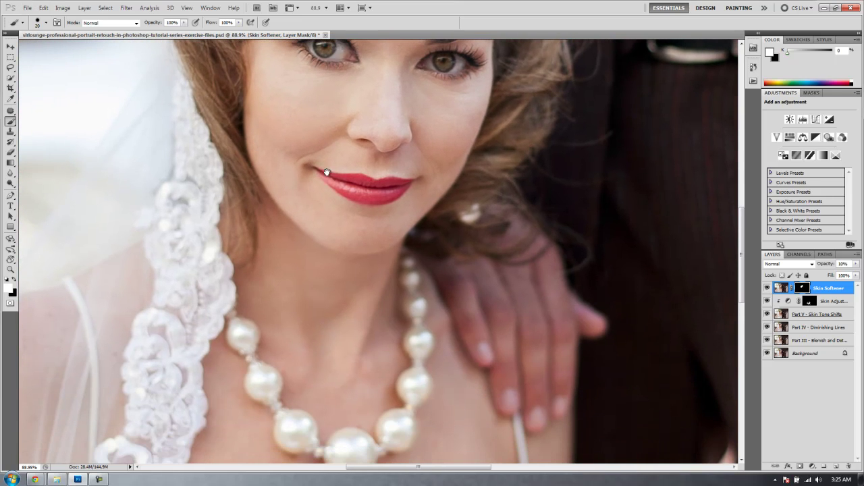
drag(393, 362, 387, 255)
drag(257, 333, 377, 203)
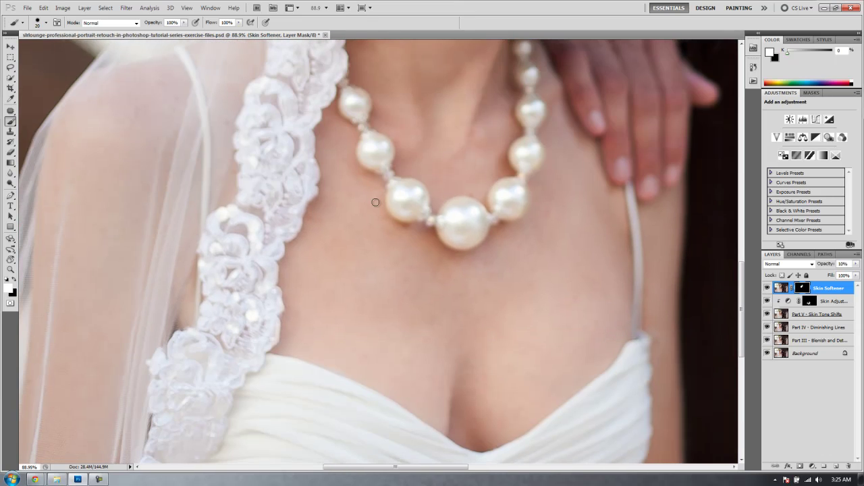
scroll(394, 184, down, 1)
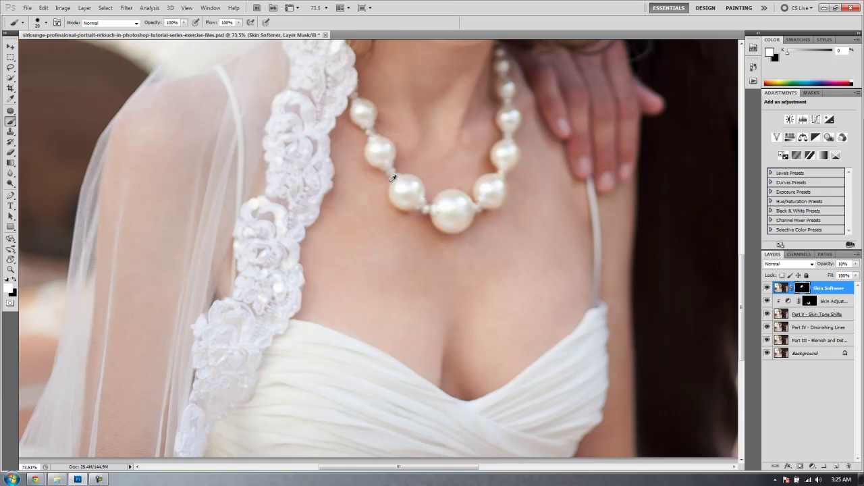
scroll(392, 177, down, 1)
scroll(479, 164, up, 2)
drag(431, 120, 414, 236)
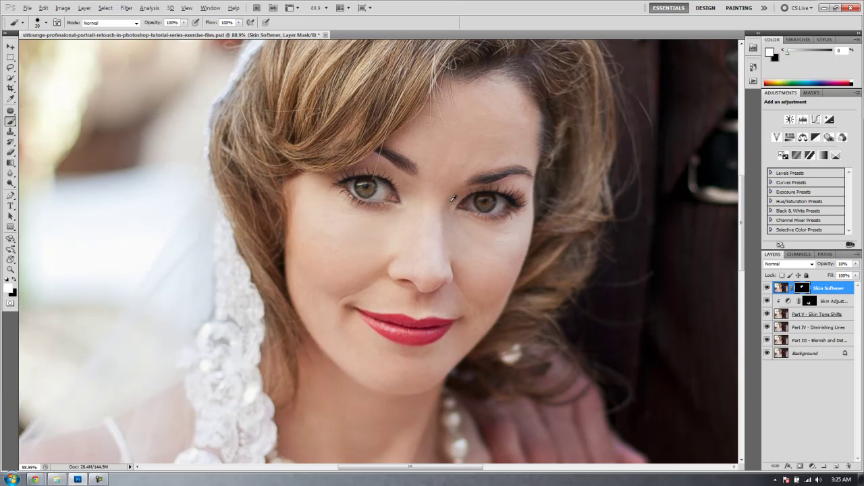
scroll(452, 198, up, 3)
scroll(442, 199, down, 2)
Display the Skin Softener mask alone, paint the faint grey marks between the eyebrows white, and return to the image.
alt+click(804, 288)
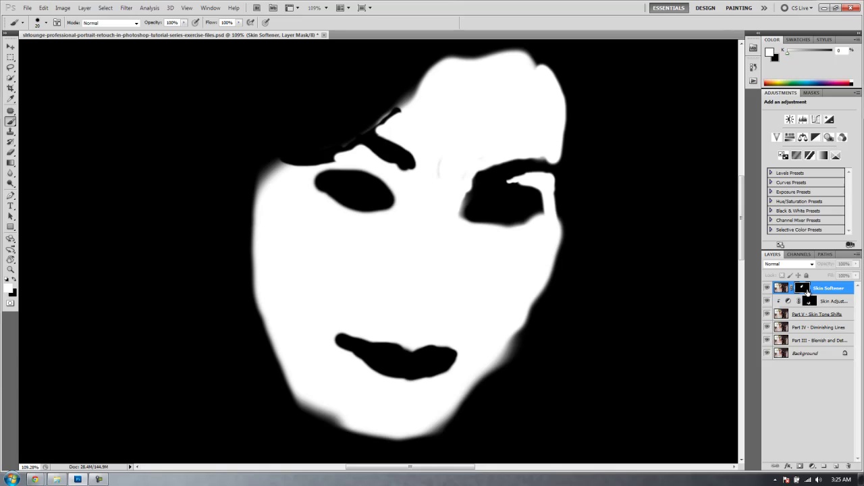
key(x)
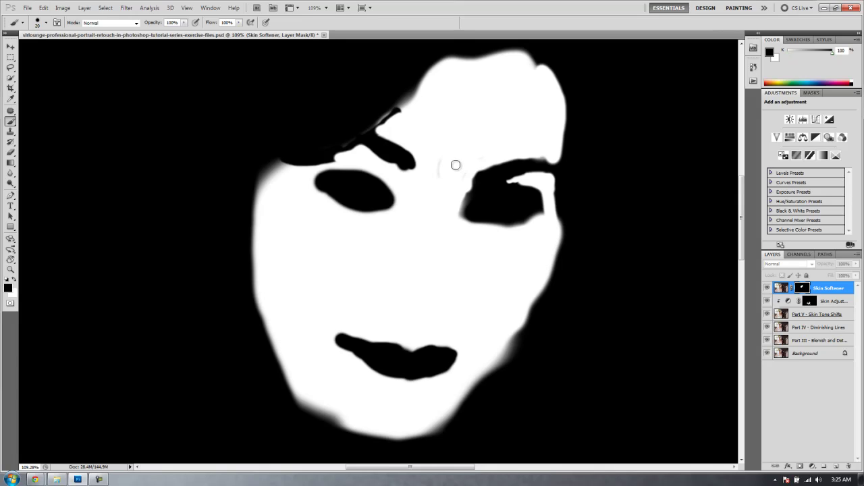
key(x)
mouse_move(442, 157)
mouse_down()
mouse_move(477, 162)
mouse_move(465, 171)
mouse_move(485, 151)
mouse_up()
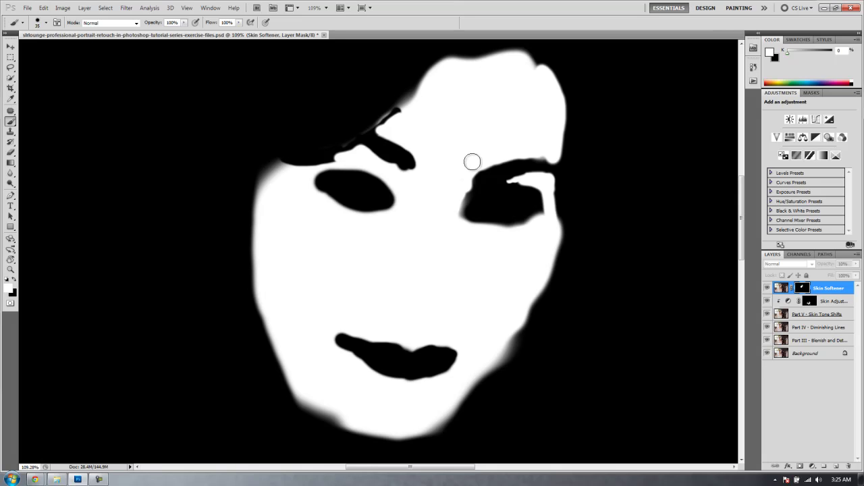
alt+click(801, 290)
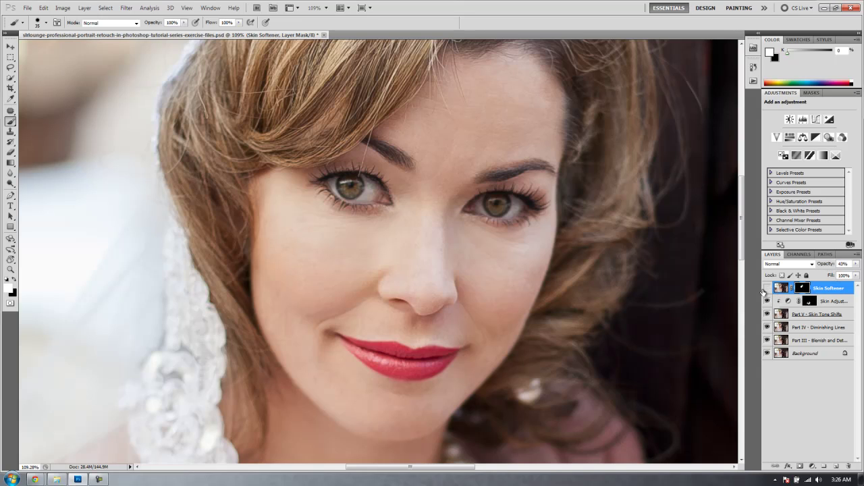
Set the Skin Softener layer's opacity to 43% and compare the face with the layer hidden and shown.
click(764, 289)
click(766, 289)
click(766, 289)
click(766, 289)
click(766, 289)
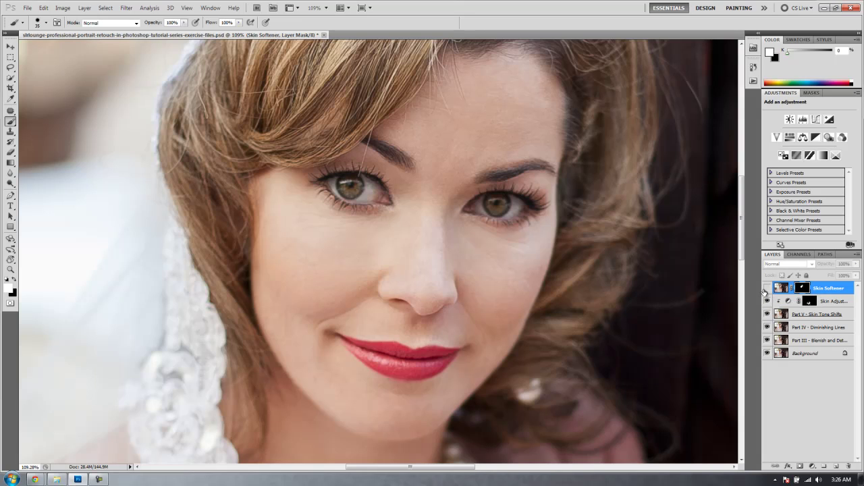
click(765, 289)
click(766, 288)
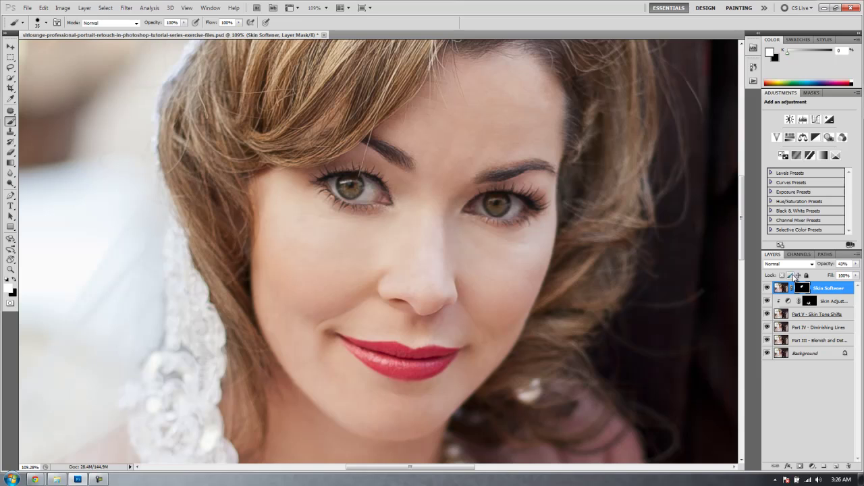